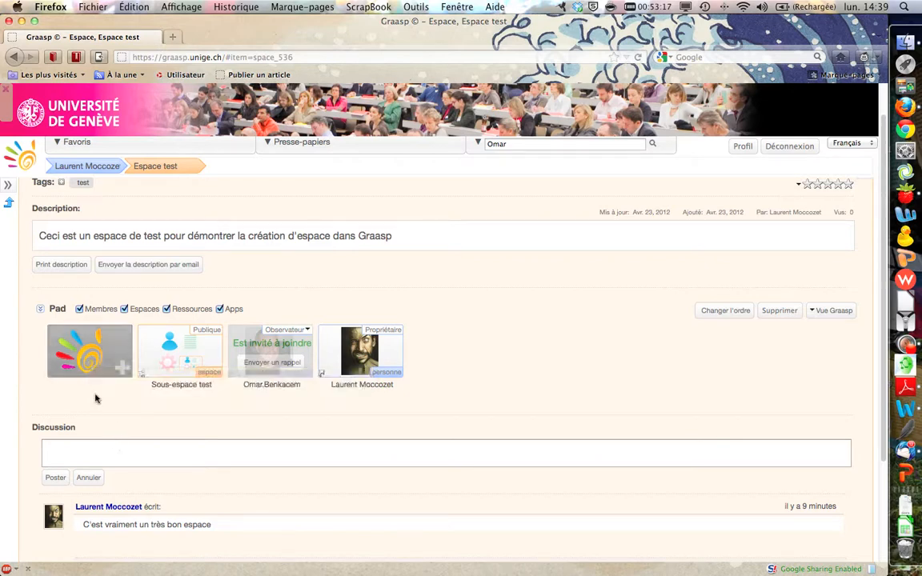
Step: Start adding a new resource to the pad of Espace test
{"action": "left_click", "coordinate": [93, 353]}
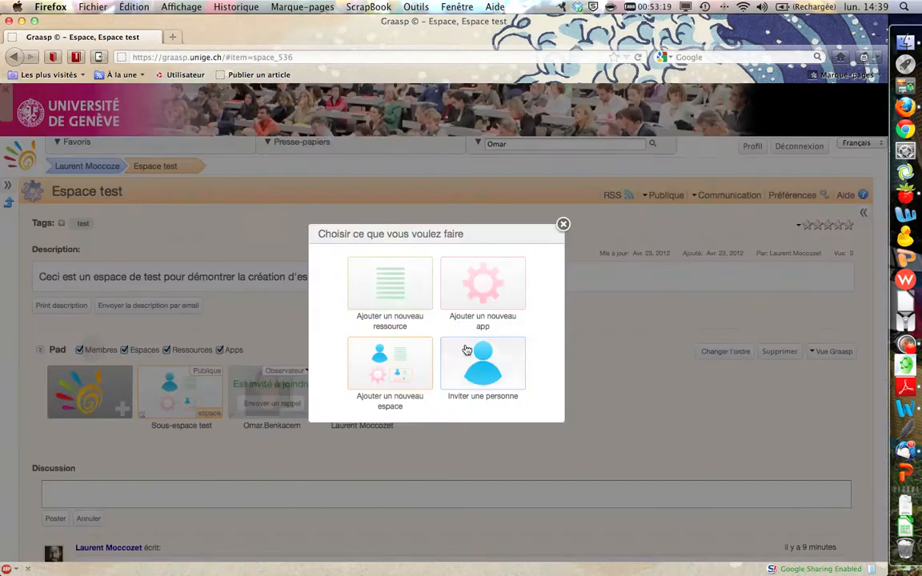
{"action": "left_click", "coordinate": [396, 287]}
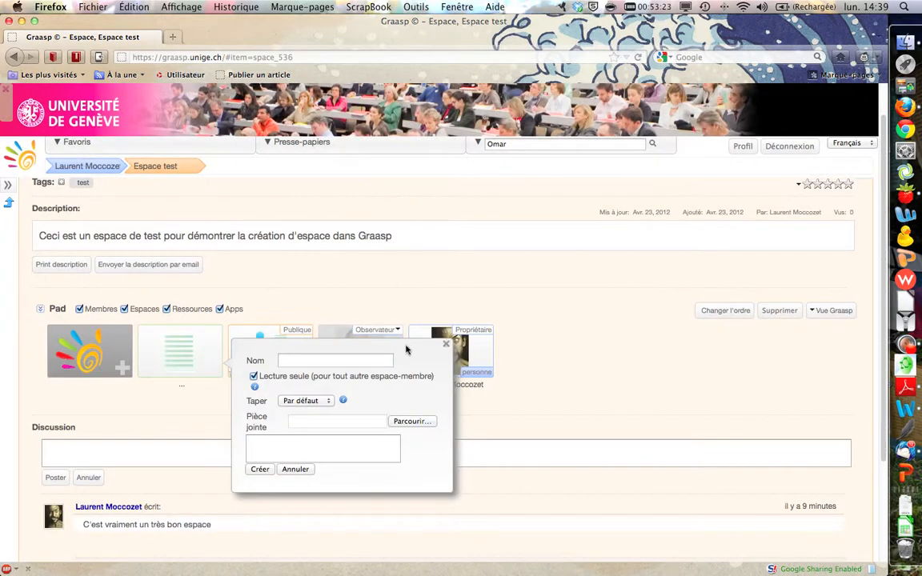
Step: Examine the form fields offered for the Signet and Flux RSS resource types, and return the type to Par défaut
{"action": "left_click", "coordinate": [319, 402]}
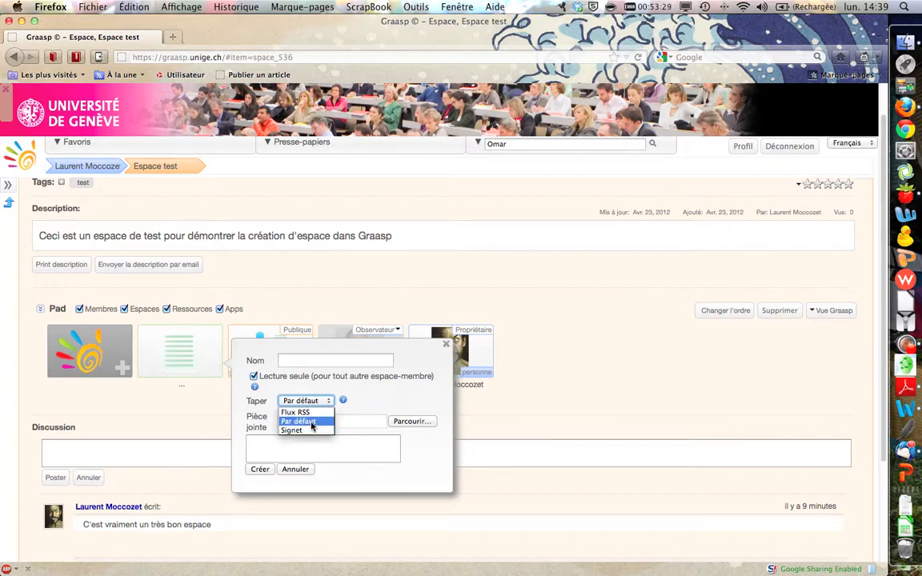
{"action": "left_click", "coordinate": [312, 433]}
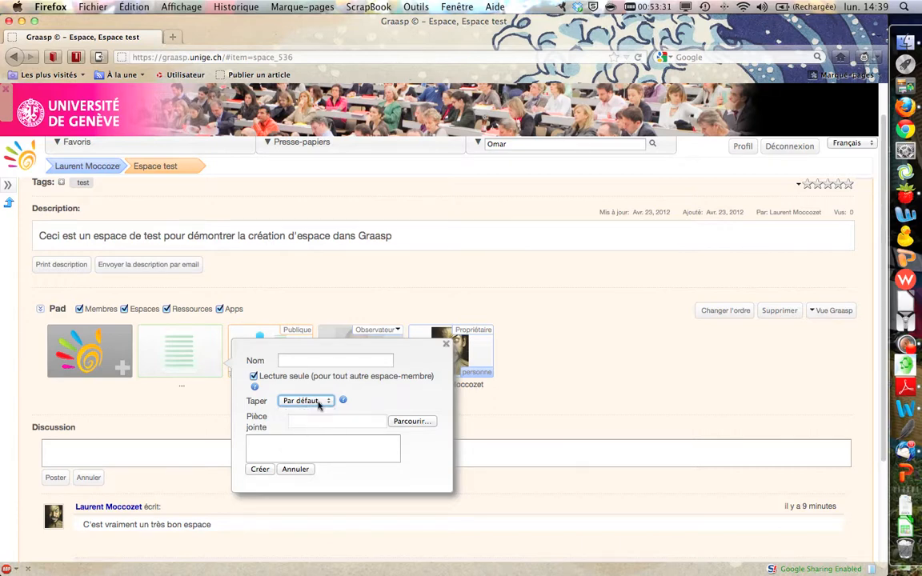
{"action": "left_click", "coordinate": [319, 402]}
{"action": "left_click", "coordinate": [311, 431]}
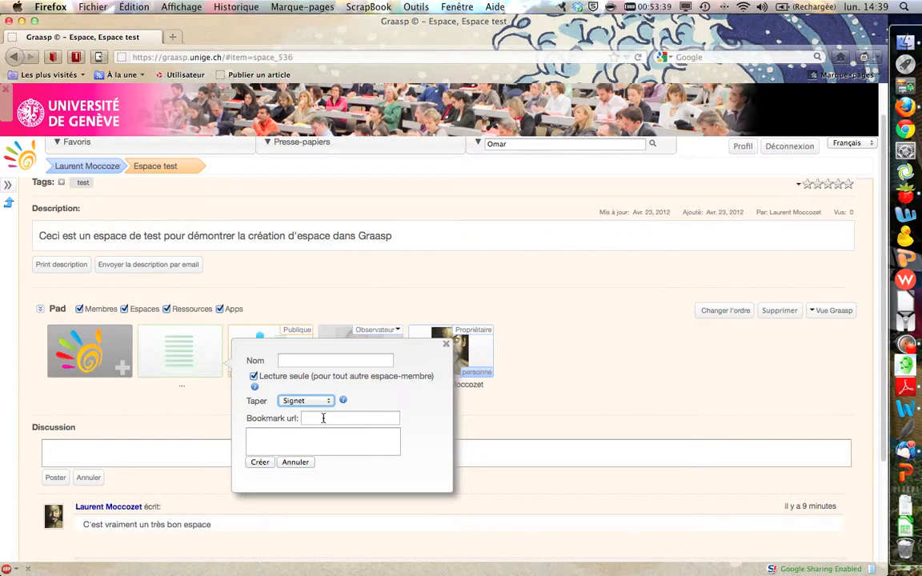
{"action": "left_click", "coordinate": [324, 418]}
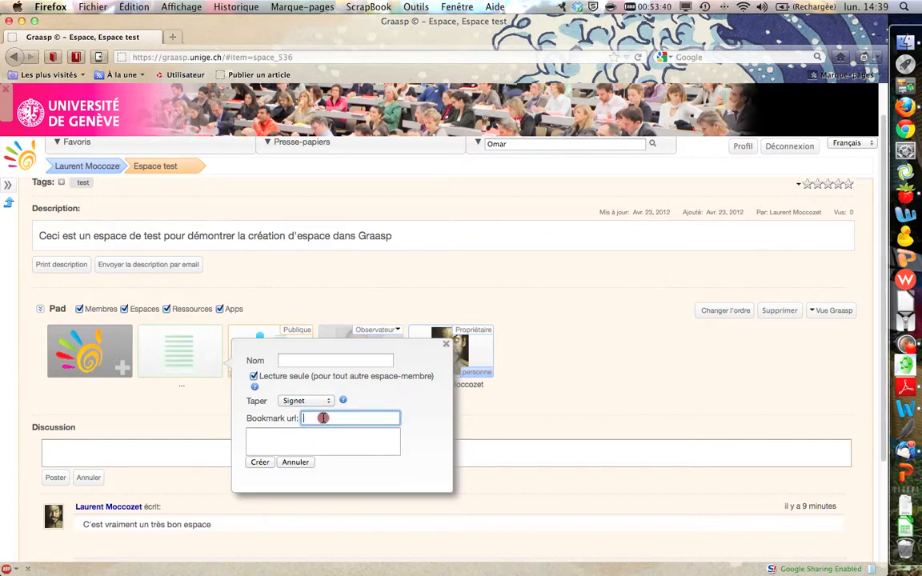
{"action": "left_click", "coordinate": [303, 402]}
{"action": "left_click", "coordinate": [311, 412]}
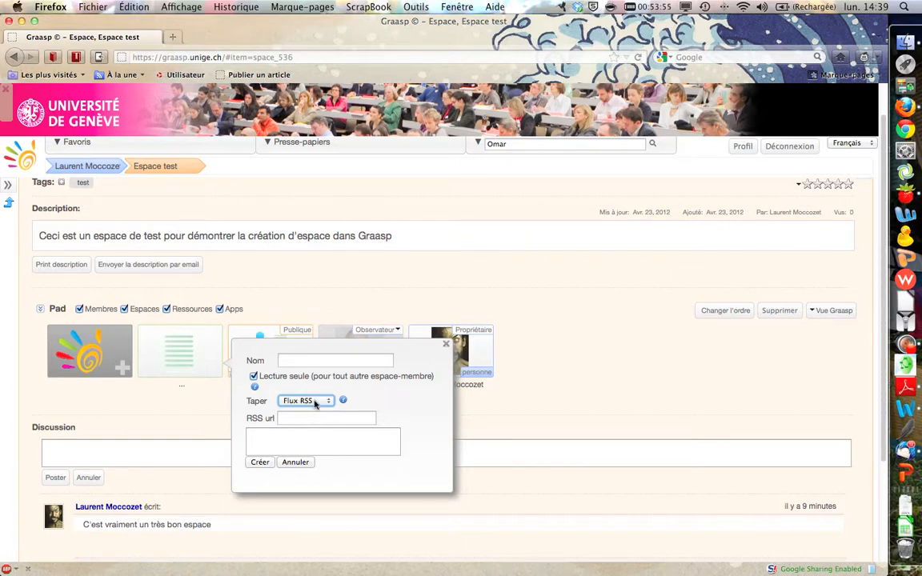
{"action": "left_click", "coordinate": [314, 402]}
{"action": "left_click", "coordinate": [312, 421]}
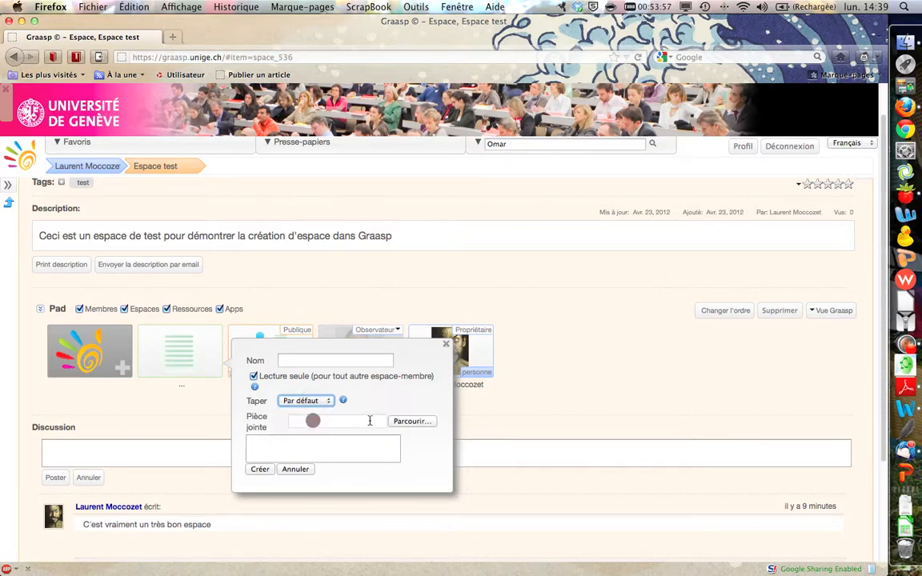
Step: Name the resource "Ressource test", keeping it read-only with the type Par défaut
{"action": "left_click", "coordinate": [332, 360]}
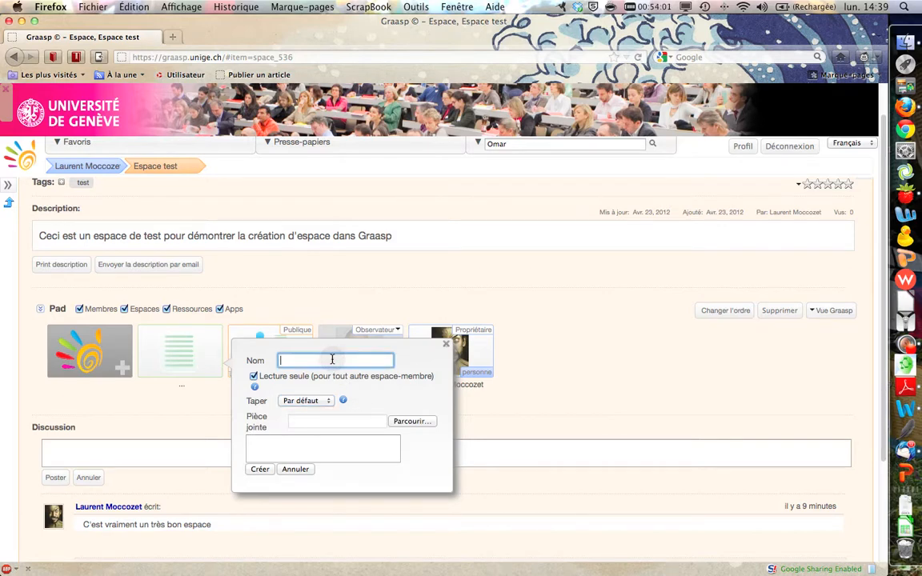
{"action": "type", "text": "Ressource test"}
{"action": "left_click", "coordinate": [255, 377]}
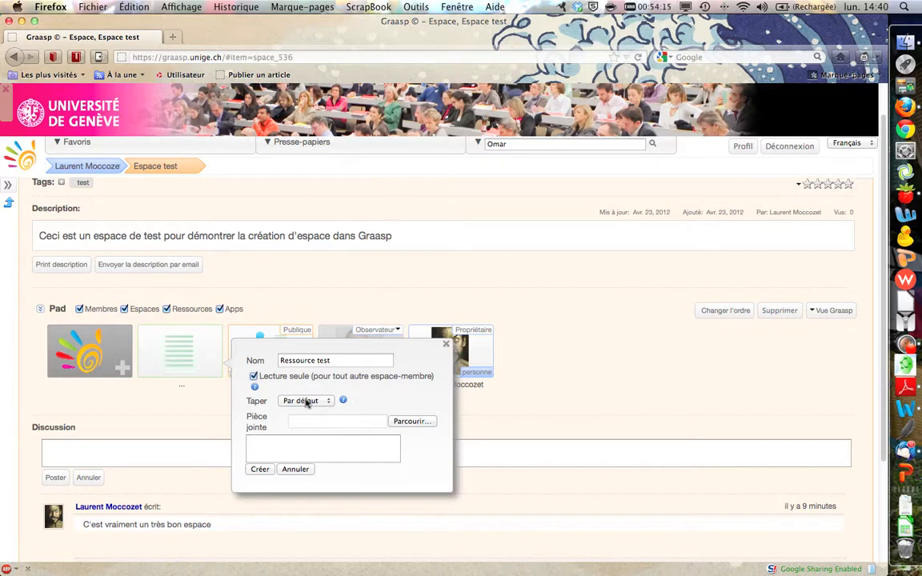
{"action": "left_click", "coordinate": [306, 403]}
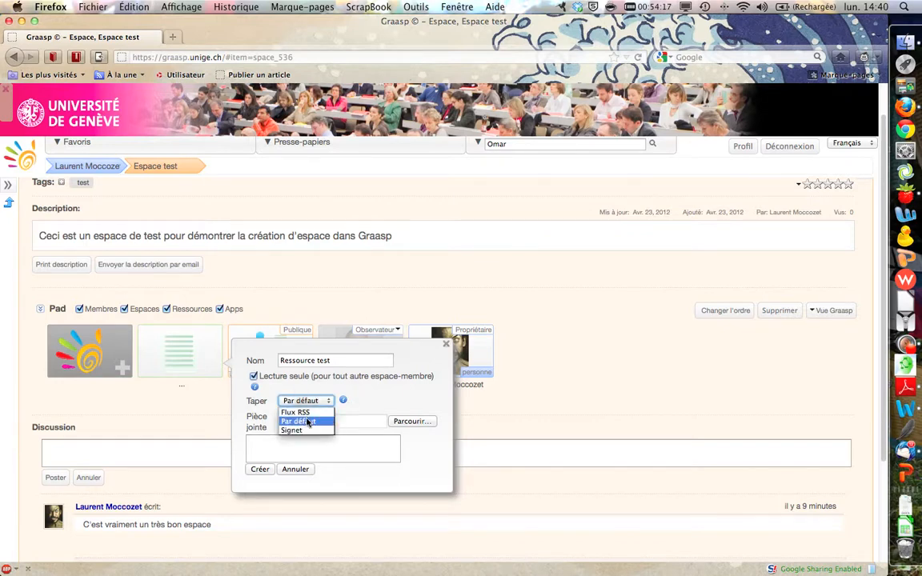
{"action": "left_click", "coordinate": [307, 419]}
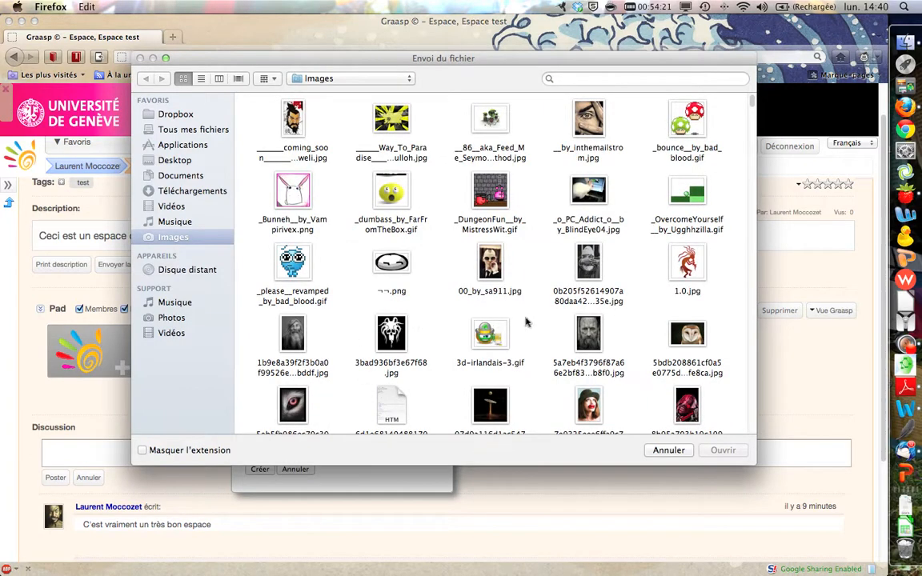
Step: Attach the image file 153220db3c2b47d65f112d...ccab.jpg from the Images folder and create the resource without a description
{"action": "scroll", "coordinate": [632, 304], "scroll_direction": "down", "scroll_amount": 10}
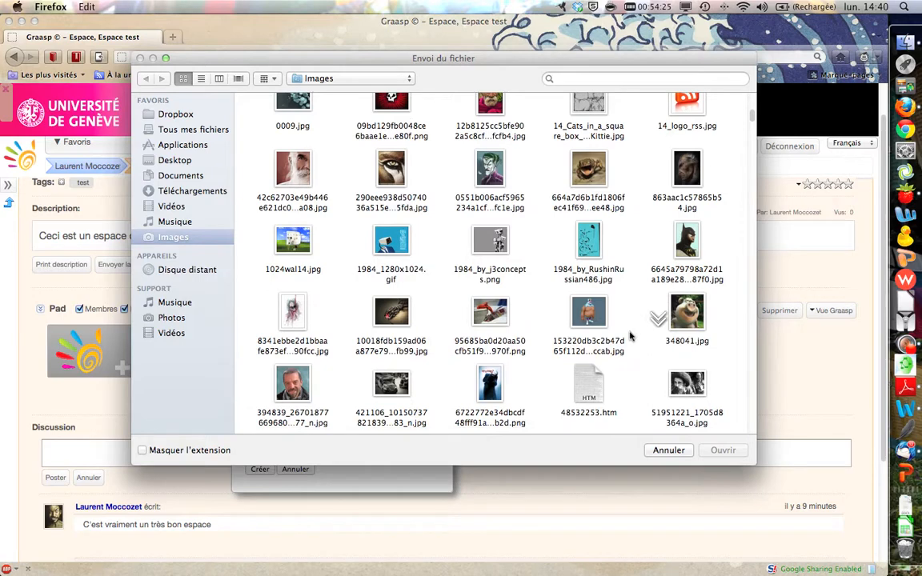
{"action": "left_click", "coordinate": [578, 312]}
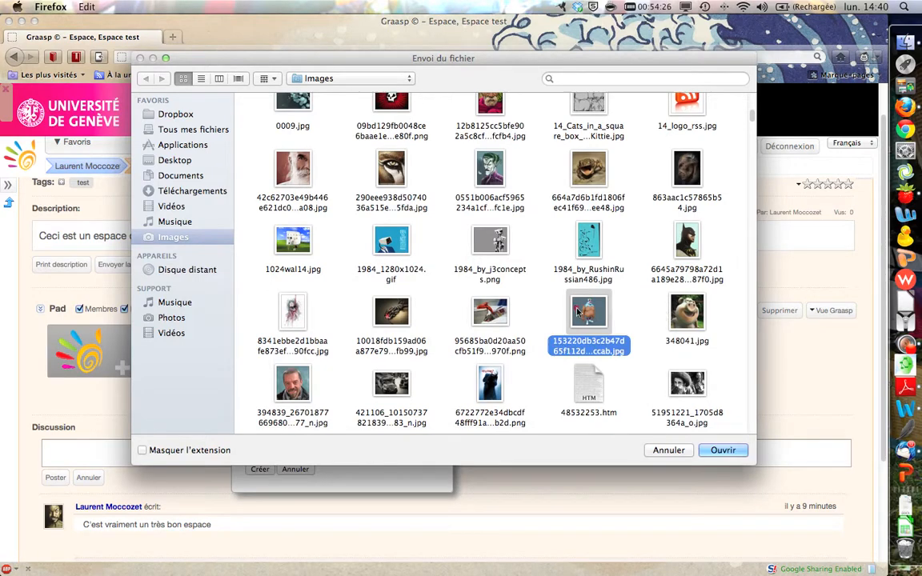
{"action": "left_click", "coordinate": [717, 450]}
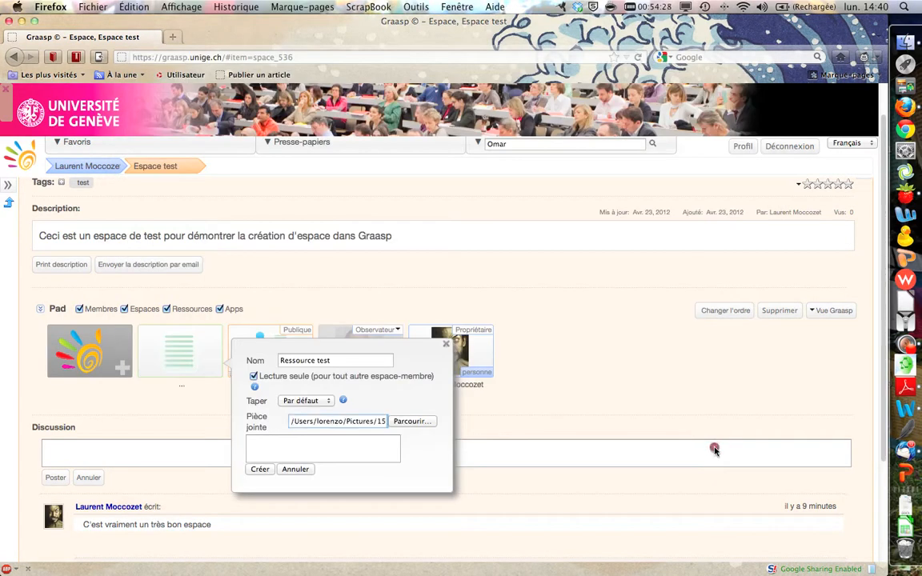
{"action": "left_click", "coordinate": [355, 451]}
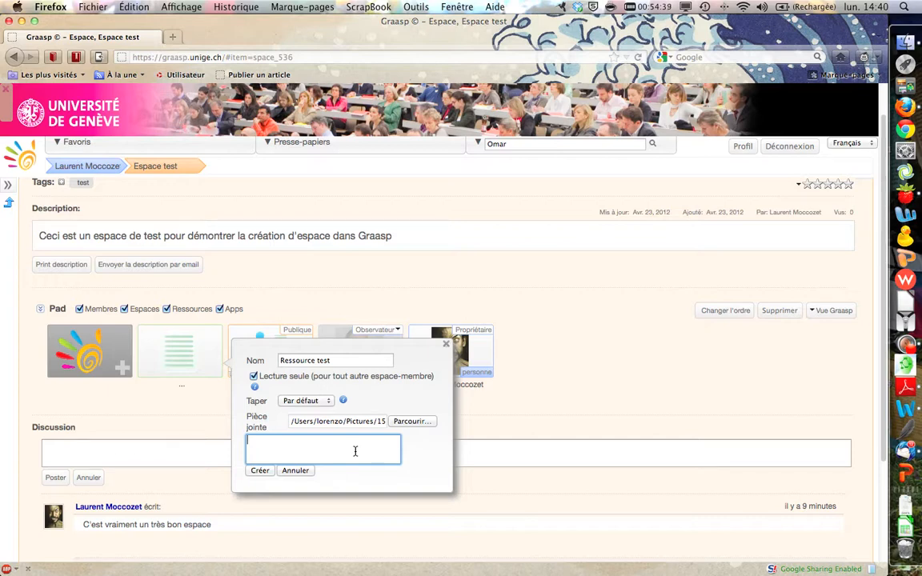
{"action": "left_click", "coordinate": [263, 473]}
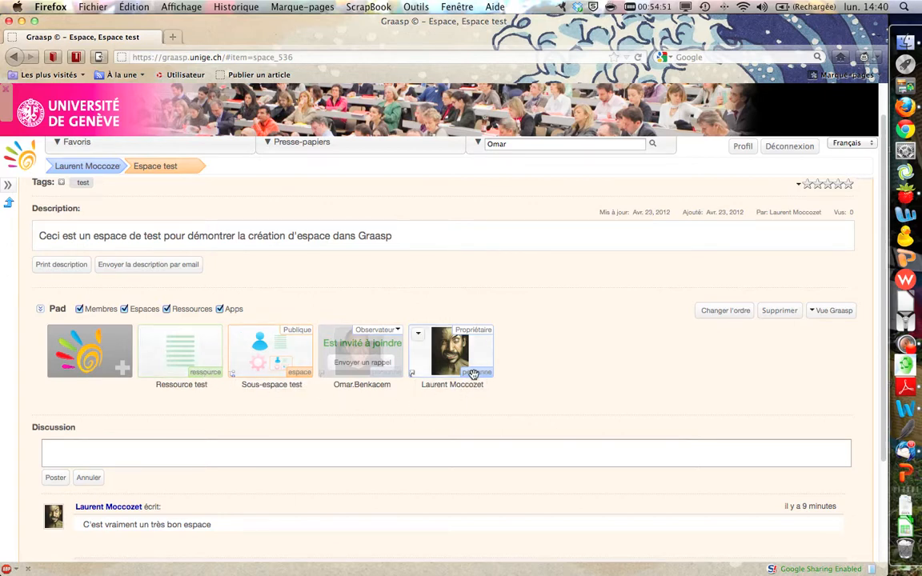
Step: Try the pad filters by hiding and showing again the members, spaces and resources
{"action": "left_click", "coordinate": [80, 309]}
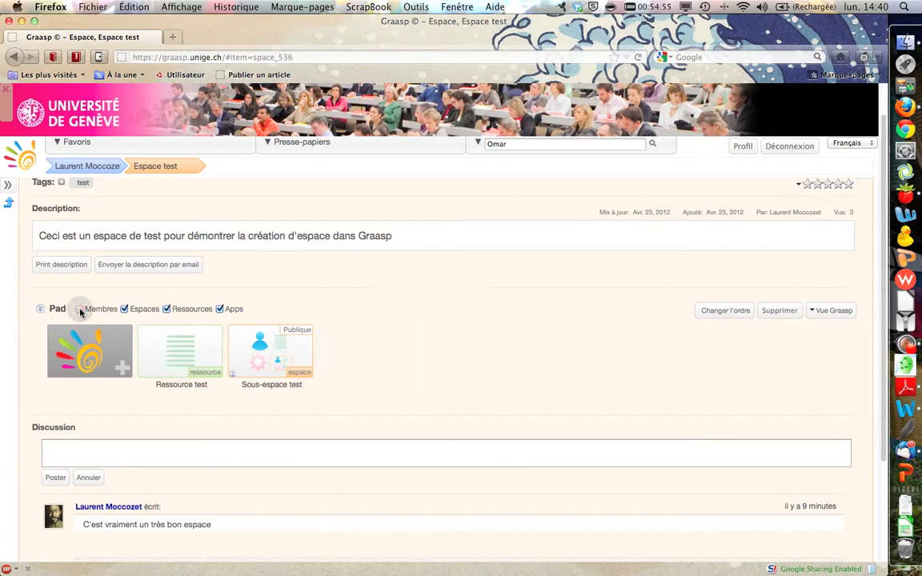
{"action": "left_click", "coordinate": [124, 309]}
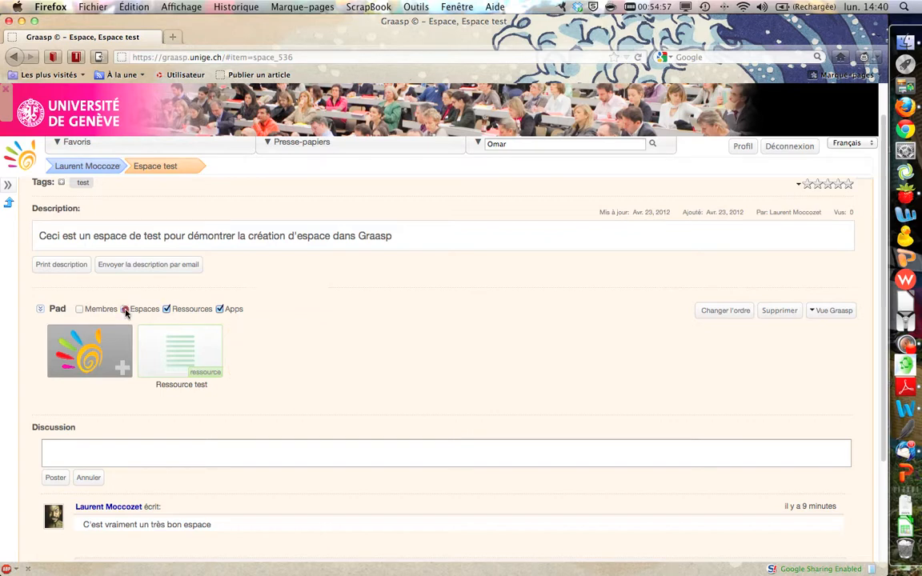
{"action": "left_click", "coordinate": [125, 309]}
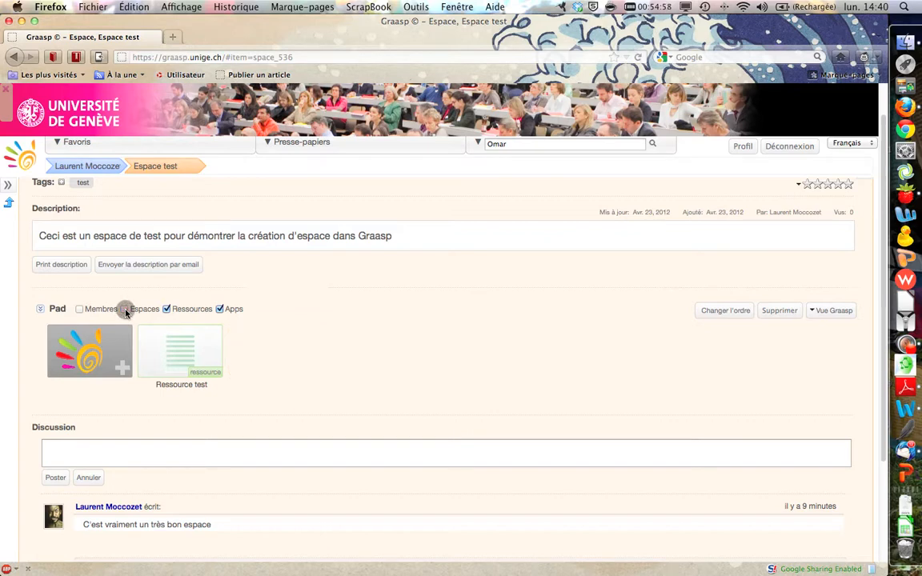
{"action": "left_click", "coordinate": [80, 310]}
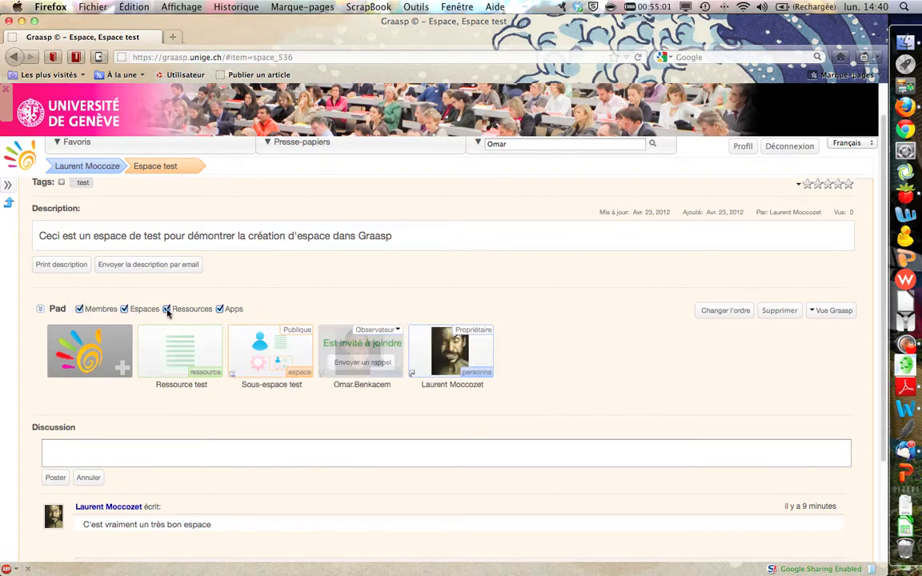
{"action": "left_click", "coordinate": [167, 309]}
{"action": "left_click", "coordinate": [166, 309]}
Step: Open the Ressource test page and look over its description, attachment and discussion sections
{"action": "mouse_move", "coordinate": [185, 362]}
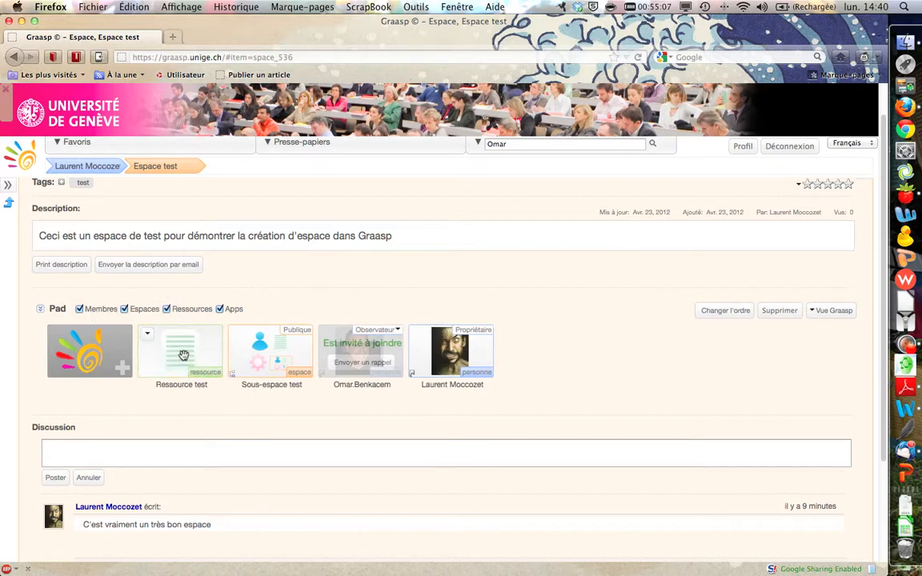
{"action": "left_click", "coordinate": [183, 355]}
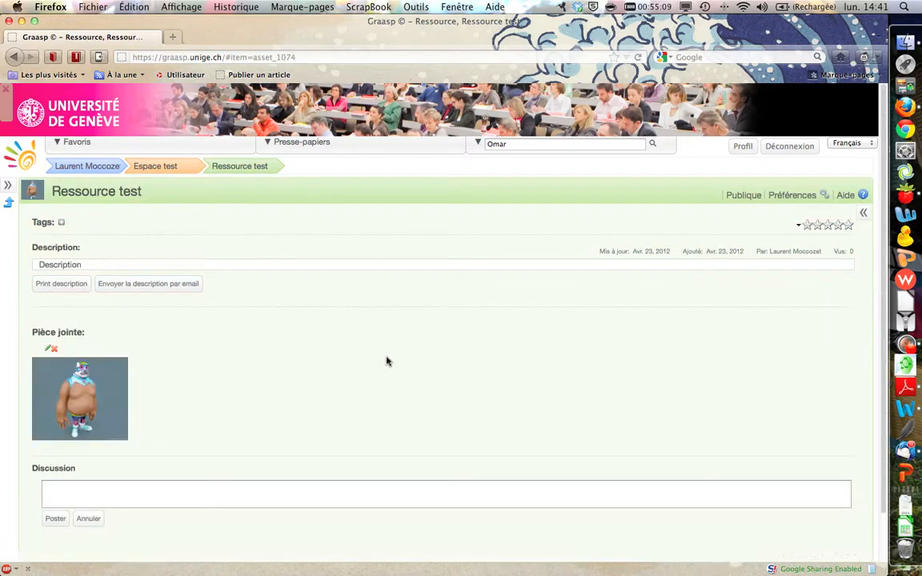
{"action": "scroll", "coordinate": [434, 366], "scroll_direction": "down", "scroll_amount": 3}
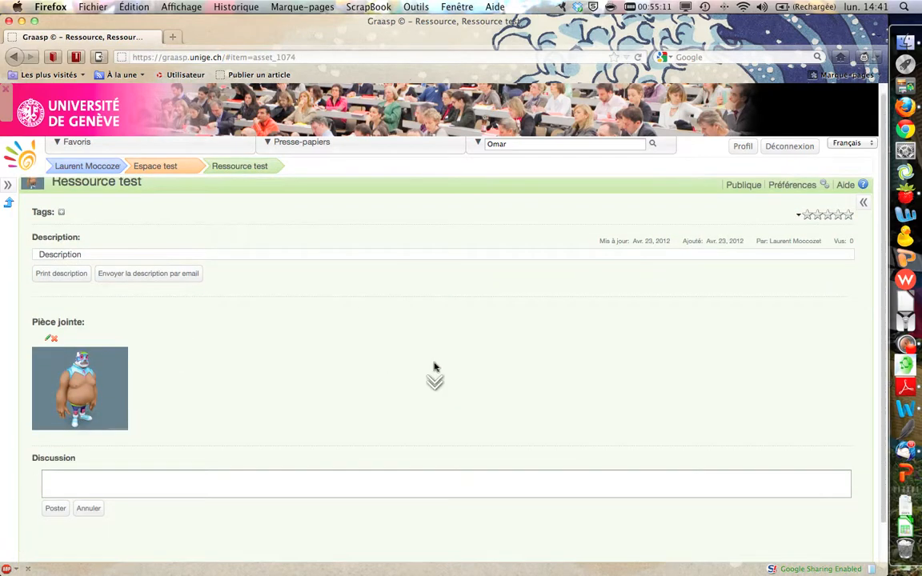
{"action": "scroll", "coordinate": [435, 368], "scroll_direction": "up", "scroll_amount": 3}
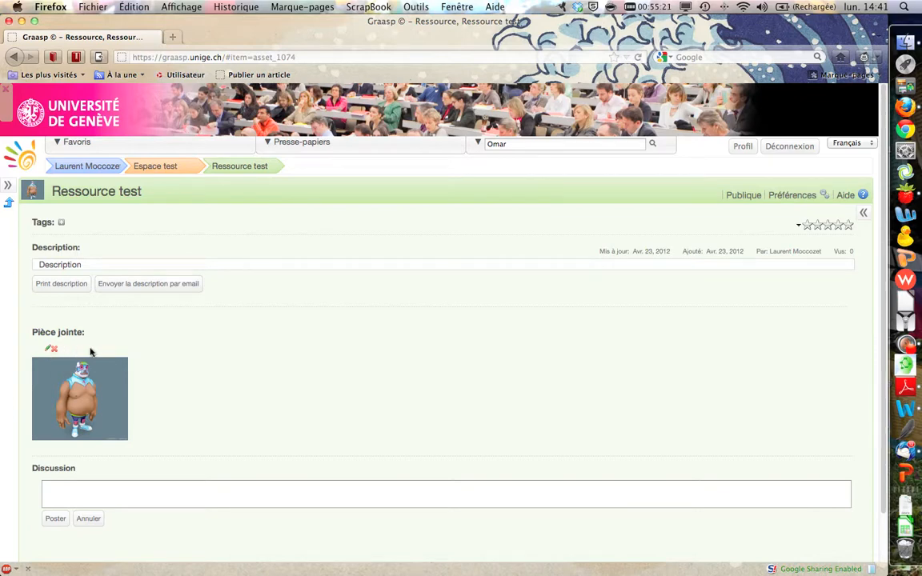
Step: Examine the description editor of Ressource test with its formatting tools, and leave it without saving
{"action": "left_click", "coordinate": [38, 268]}
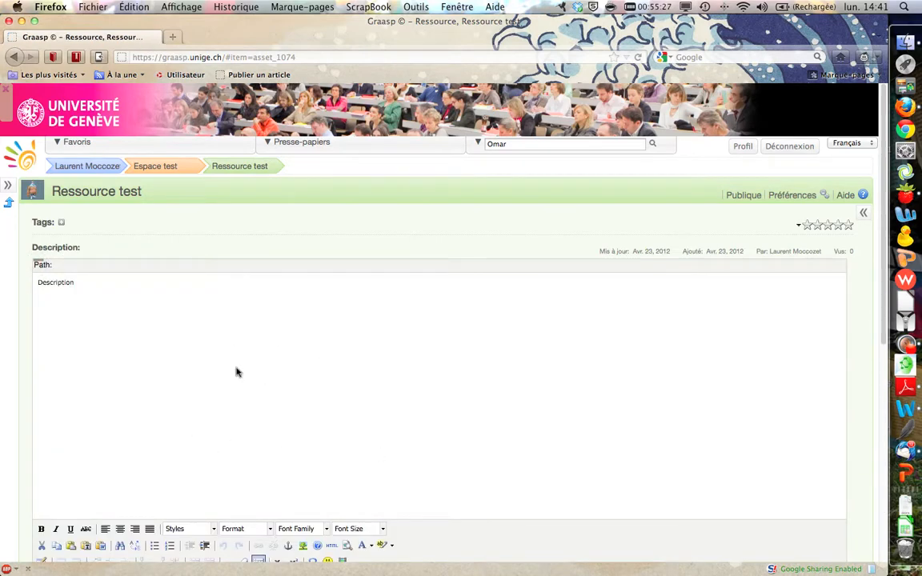
{"action": "scroll", "coordinate": [236, 372], "scroll_direction": "down", "scroll_amount": 2}
{"action": "scroll", "coordinate": [236, 371], "scroll_direction": "down", "scroll_amount": 2}
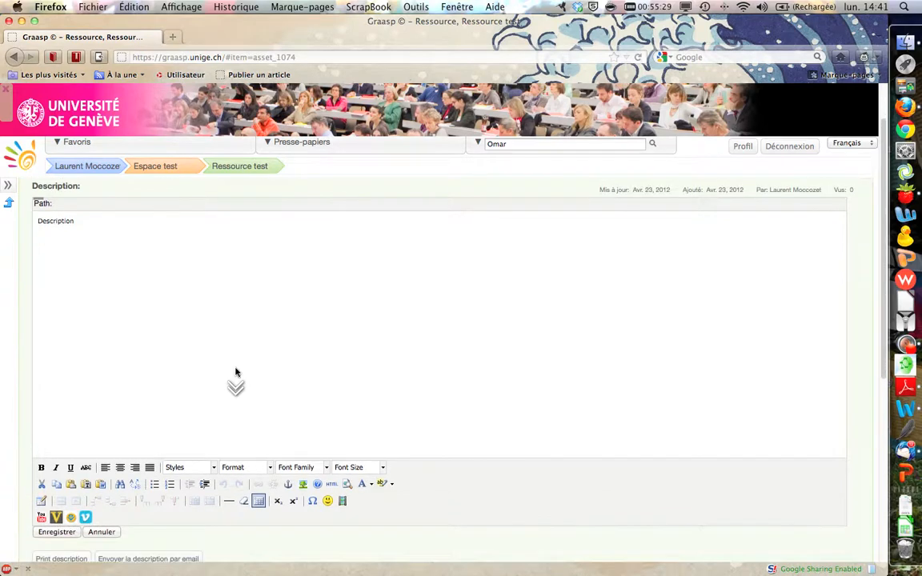
{"action": "scroll", "coordinate": [236, 372], "scroll_direction": "up", "scroll_amount": 2}
{"action": "scroll", "coordinate": [236, 371], "scroll_direction": "up", "scroll_amount": 2}
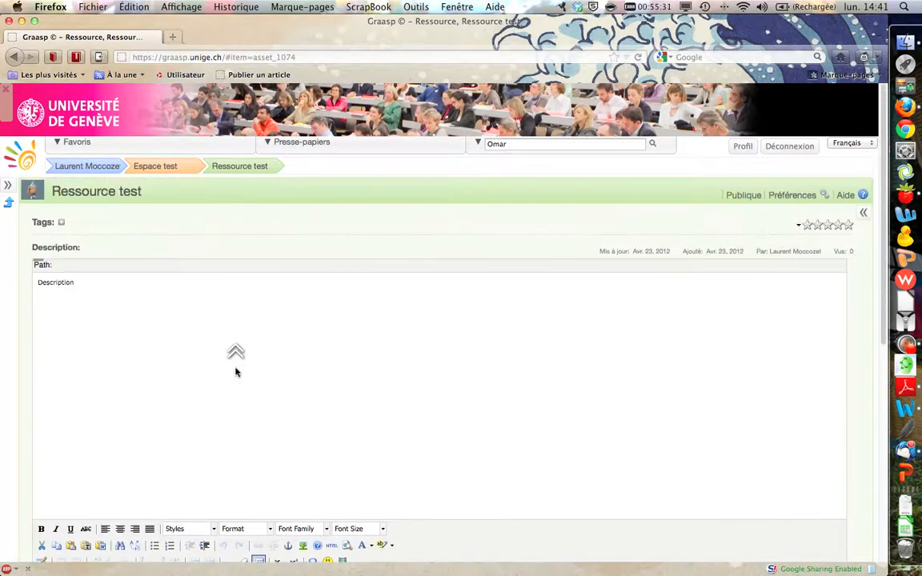
{"action": "scroll", "coordinate": [144, 436], "scroll_direction": "down", "scroll_amount": 3}
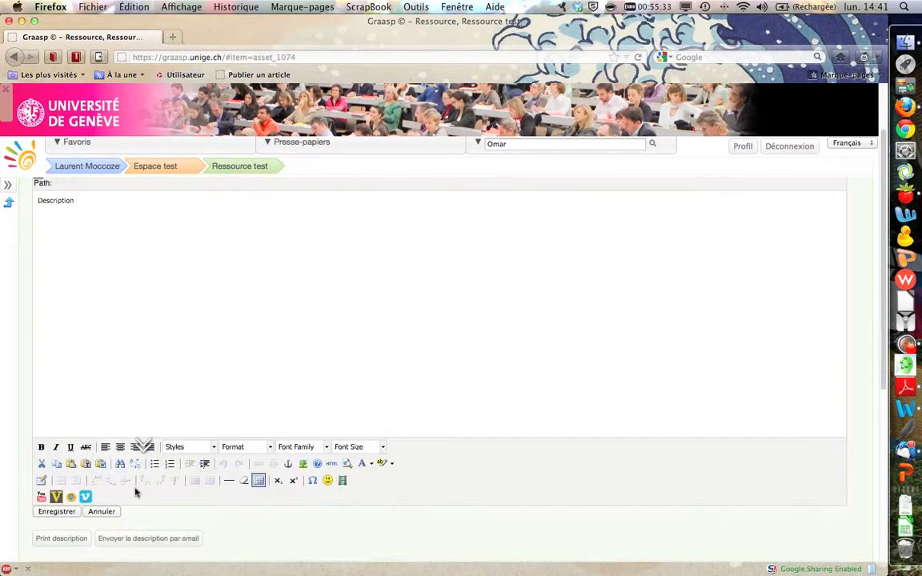
{"action": "left_click", "coordinate": [101, 513]}
{"action": "scroll", "coordinate": [97, 257], "scroll_direction": "up", "scroll_amount": 3}
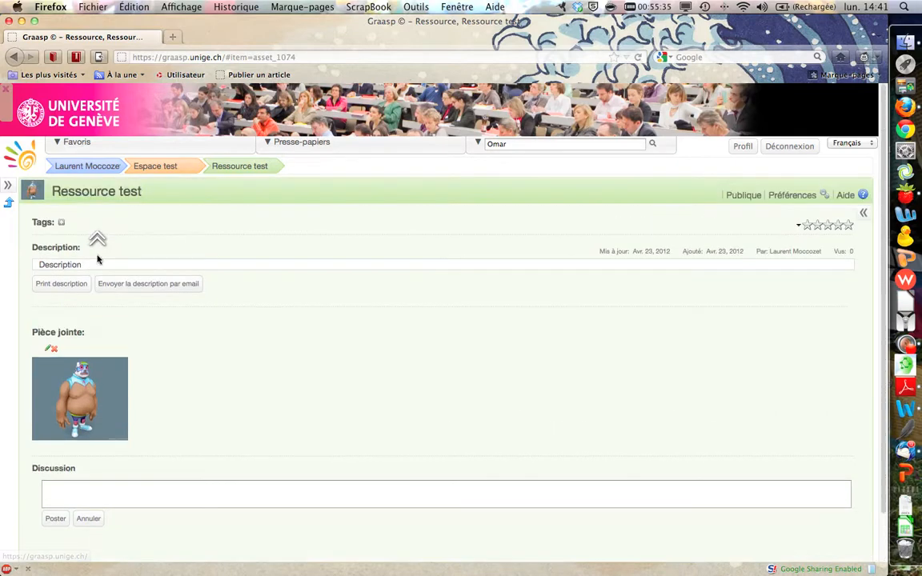
Step: Look at the tag entry field and the discussion comment box of Ressource test without entering anything
{"action": "left_click", "coordinate": [62, 223]}
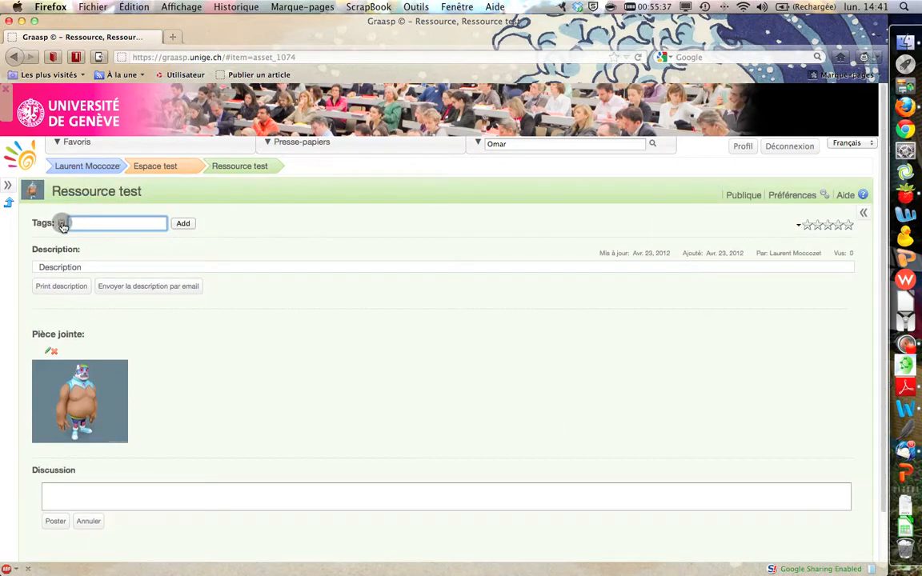
{"action": "left_click", "coordinate": [61, 223]}
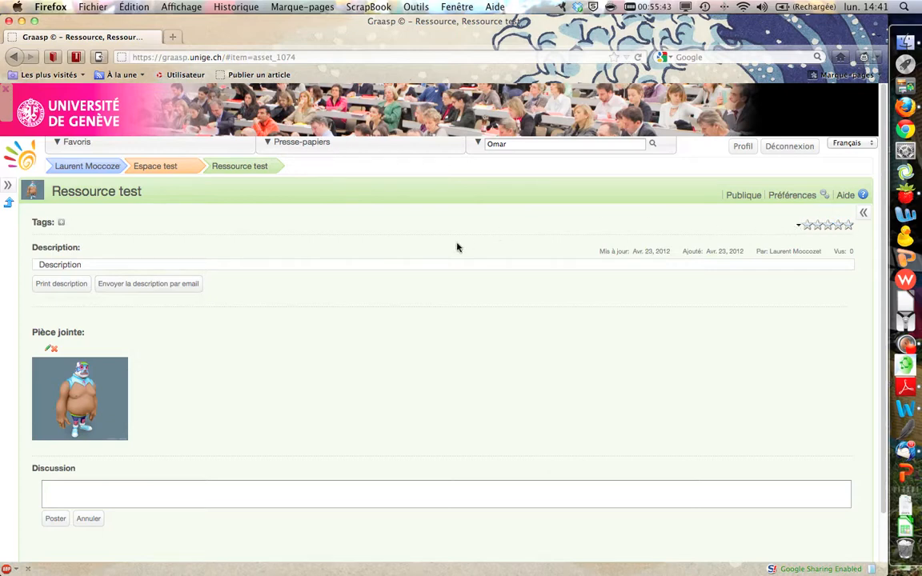
{"action": "middle_click", "coordinate": [422, 335]}
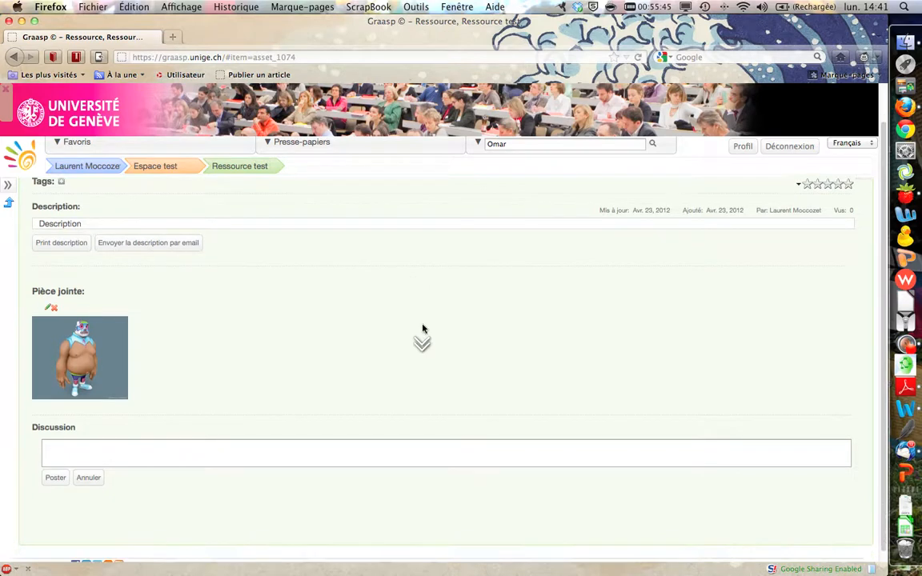
{"action": "left_click", "coordinate": [338, 438]}
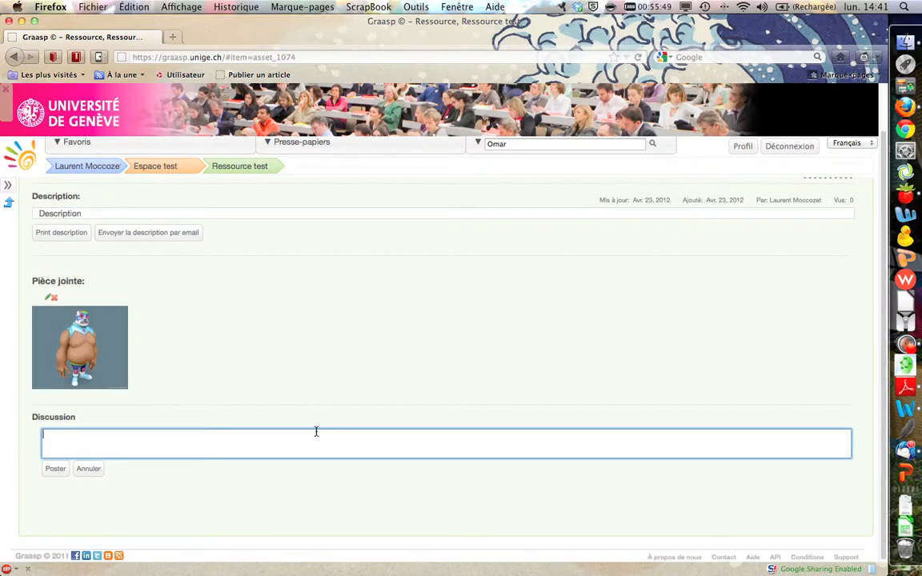
{"action": "middle_click", "coordinate": [277, 440]}
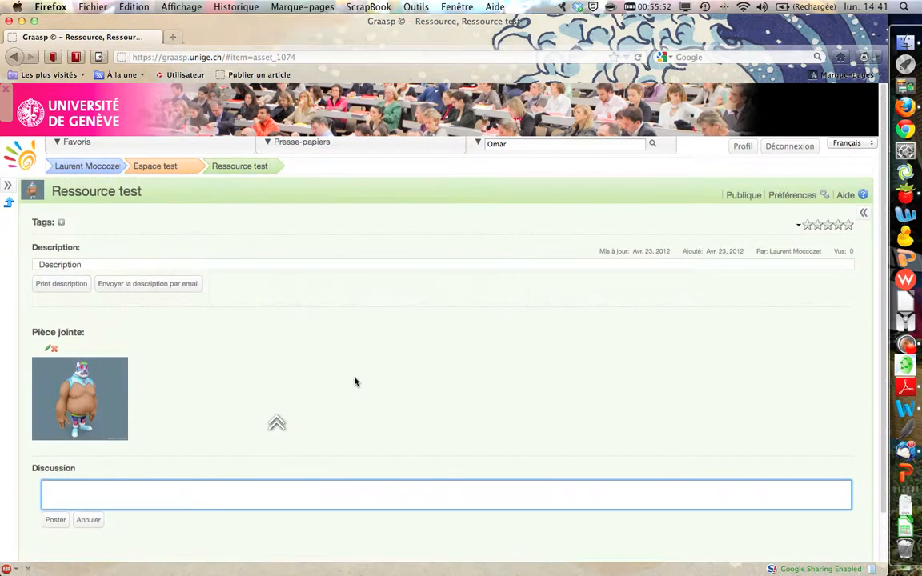
Step: Examine the preferences of Ressource test for changing its name and image, and close them unchanged
{"action": "middle_click", "coordinate": [750, 200]}
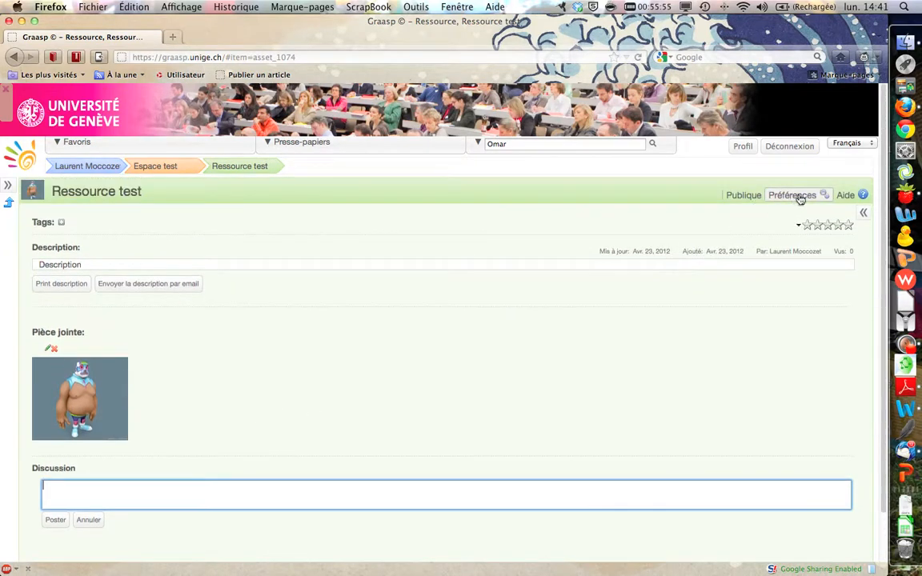
{"action": "left_click", "coordinate": [800, 197]}
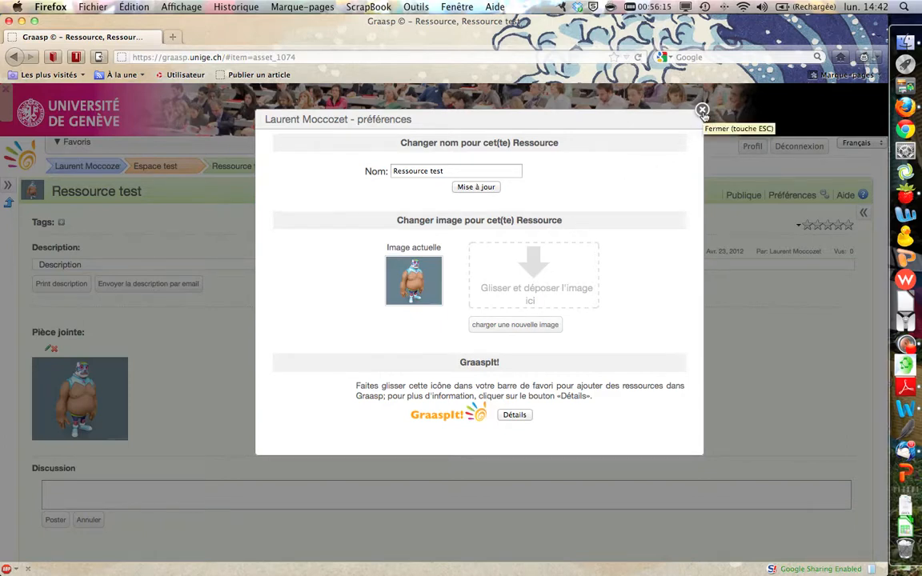
{"action": "left_click", "coordinate": [702, 109]}
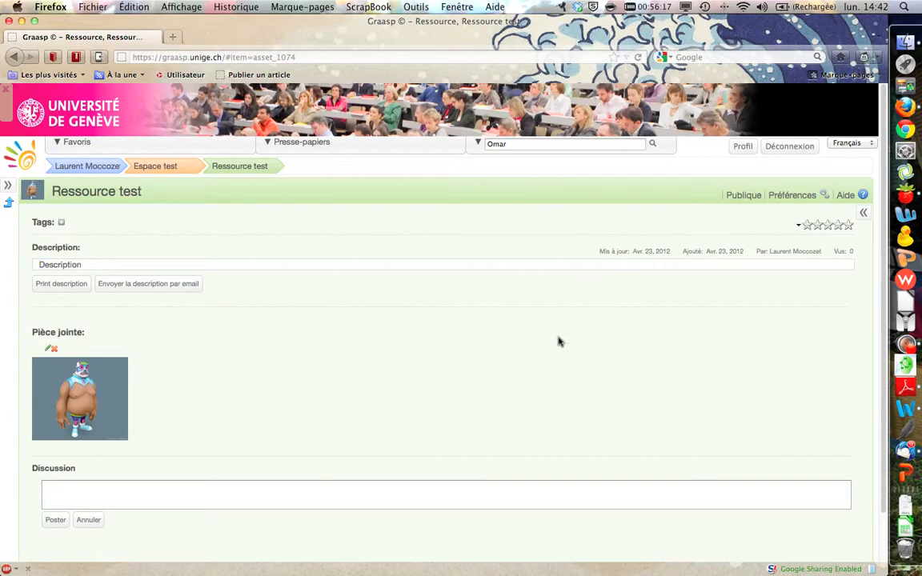